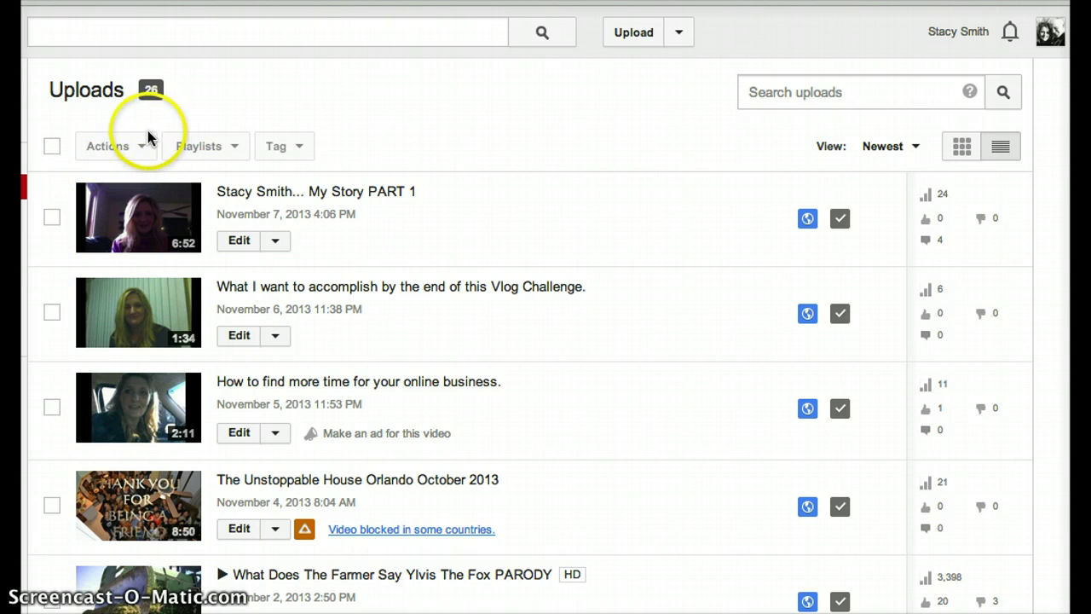
- Open 'My Story PART 1' in the Enhancements editor with playback and preview paused
{"action": "left_click", "coordinate": [260, 193]}
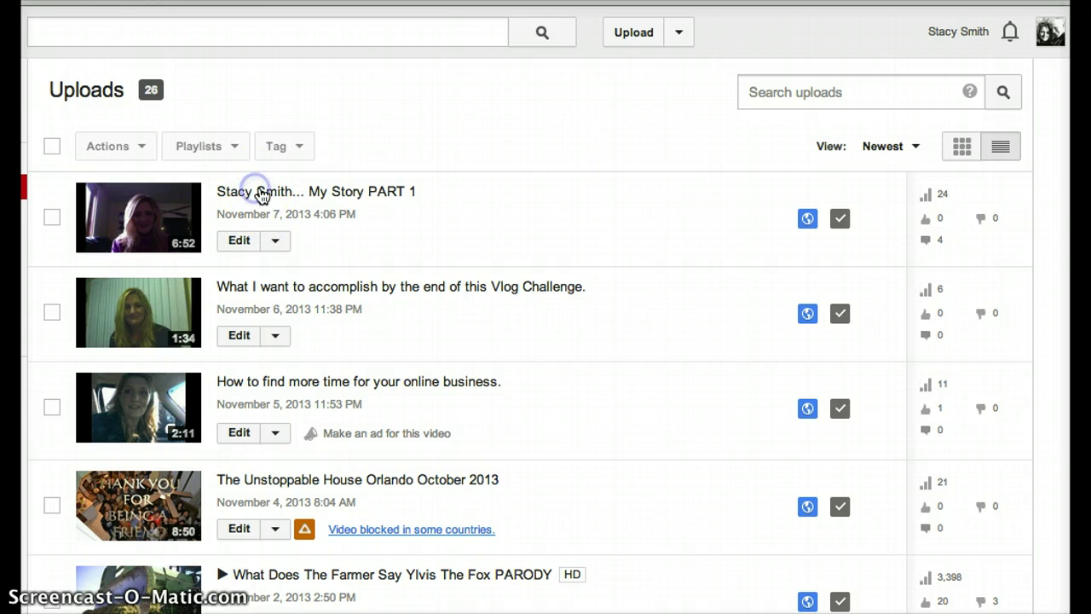
{"action": "left_click", "coordinate": [371, 198]}
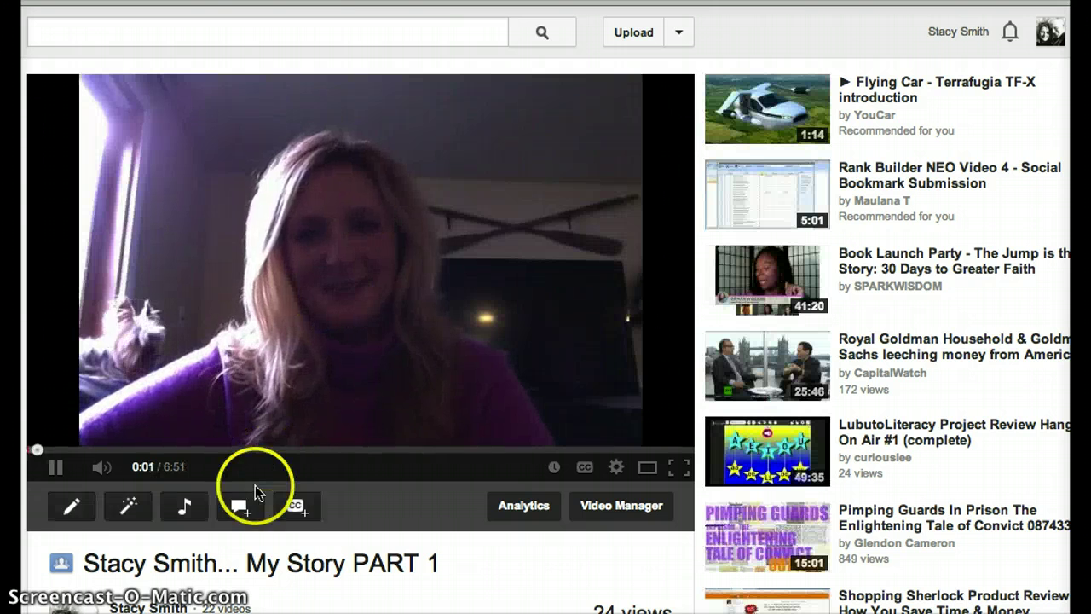
{"action": "left_click", "coordinate": [54, 469]}
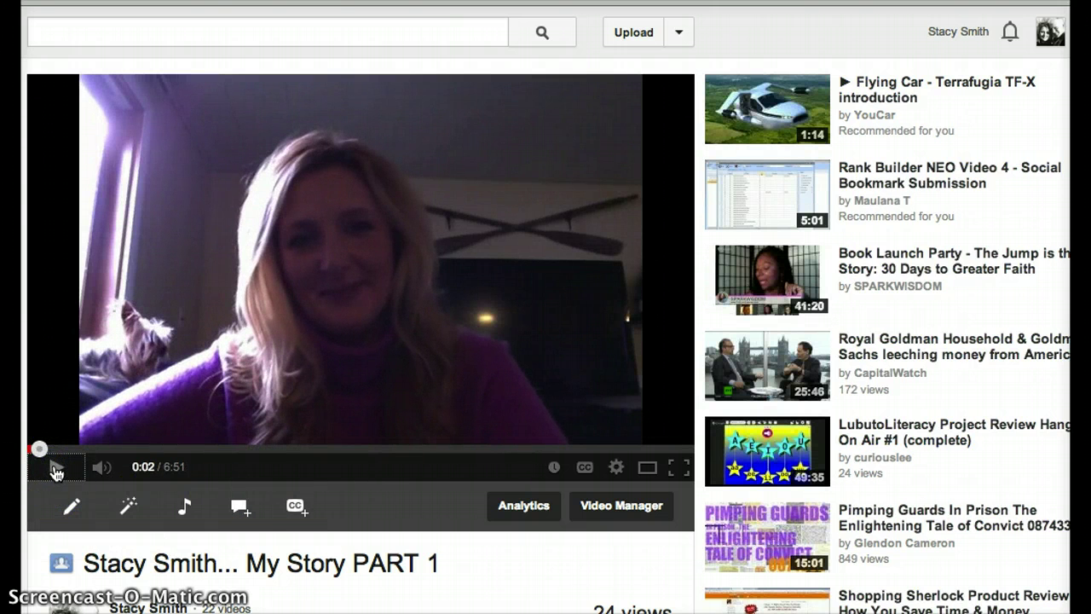
{"action": "left_click", "coordinate": [132, 509]}
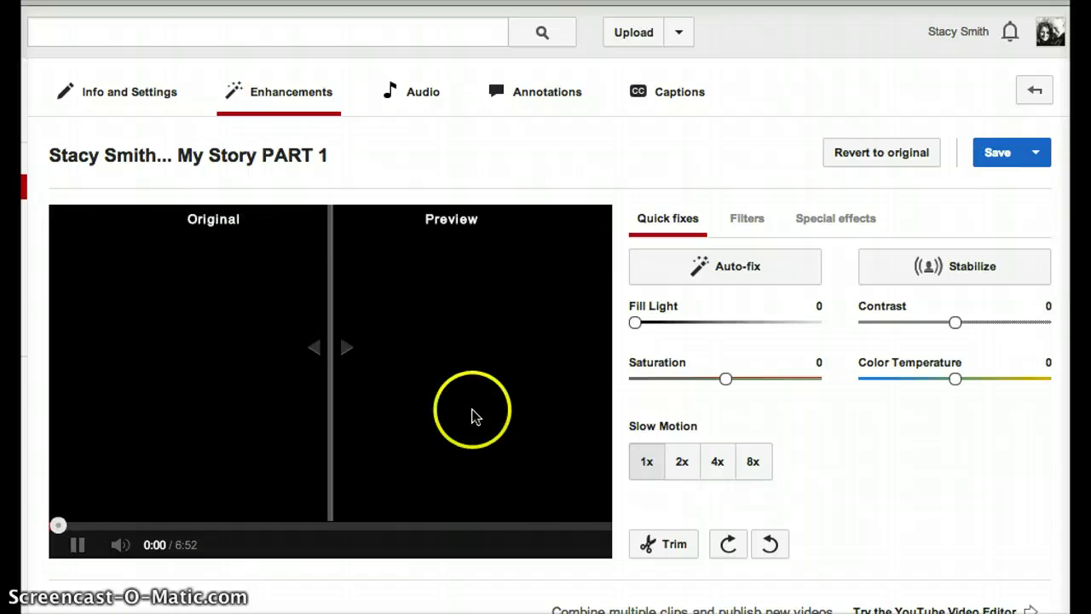
{"action": "left_click", "coordinate": [75, 544]}
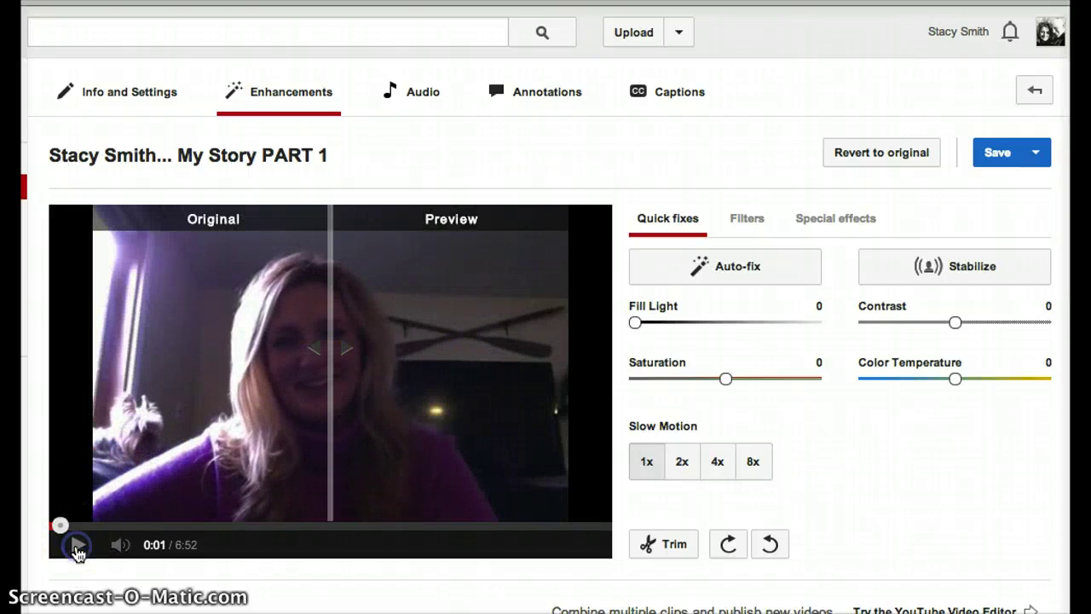
- Switch to the Annotations editor, check the annotation types, and pause the video at 0:14
{"action": "left_click", "coordinate": [568, 94]}
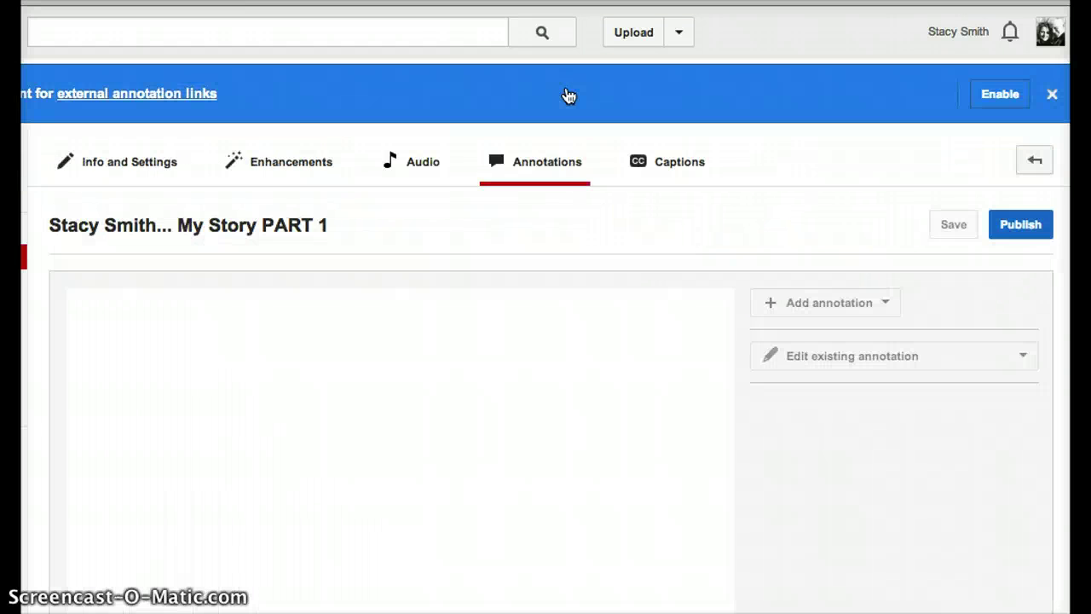
{"action": "left_click", "coordinate": [819, 306]}
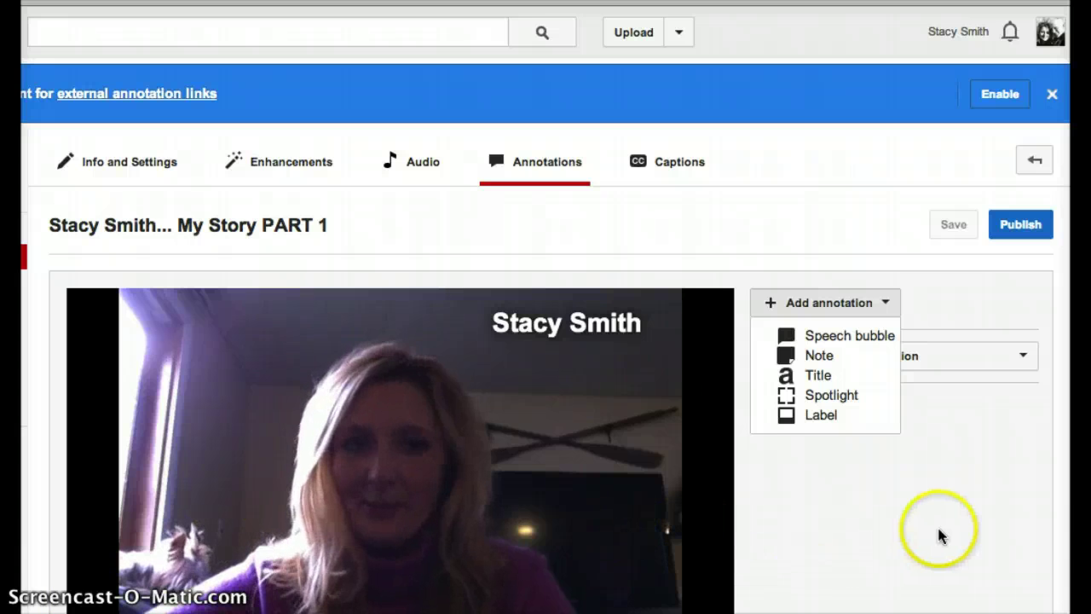
{"action": "left_click", "coordinate": [1017, 540]}
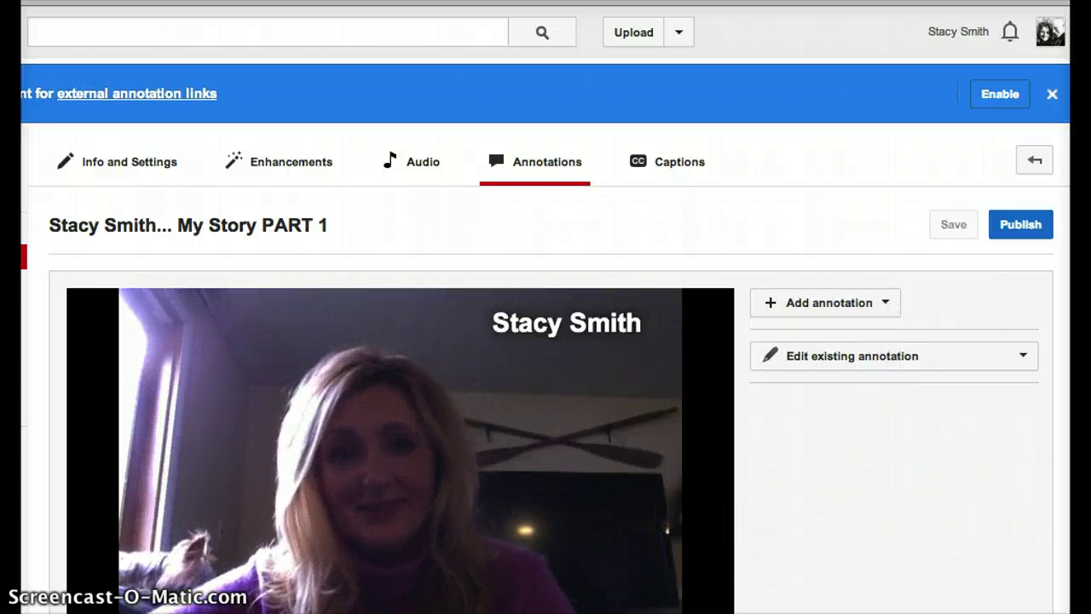
{"action": "scroll", "coordinate": [545, 341], "scroll_direction": "down", "scroll_amount": 5}
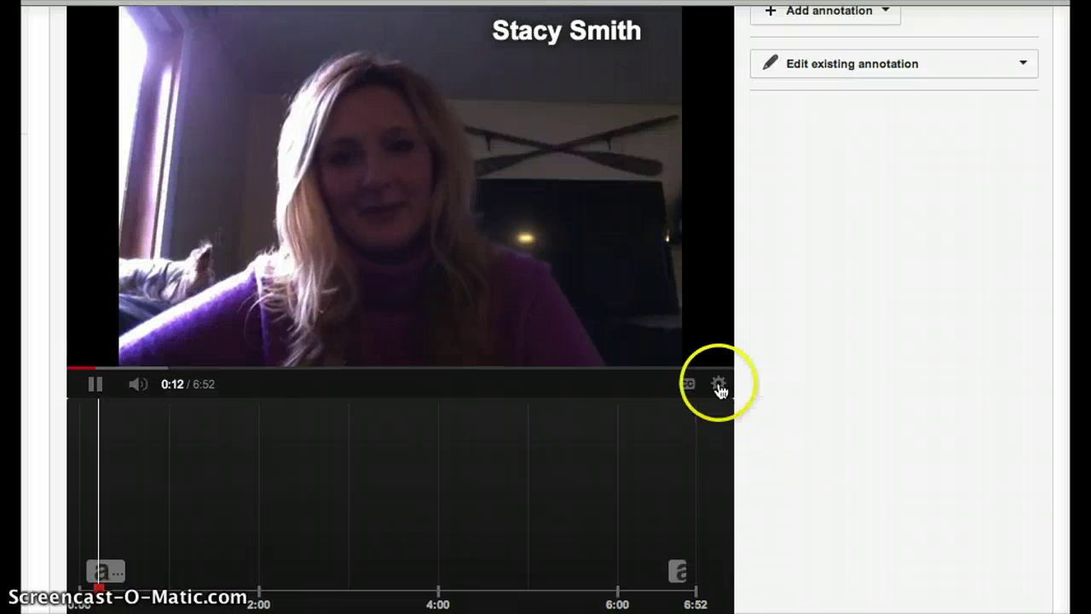
{"action": "left_click", "coordinate": [96, 387]}
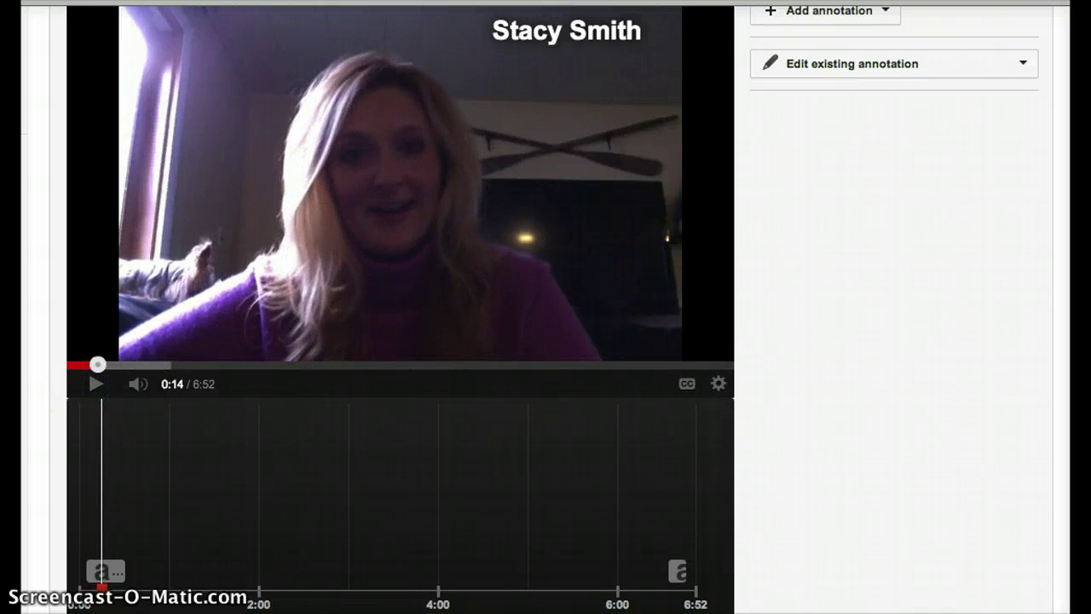
{"action": "scroll", "coordinate": [546, 307], "scroll_direction": "up", "scroll_amount": 1}
{"action": "scroll", "coordinate": [546, 307], "scroll_direction": "up", "scroll_amount": 4}
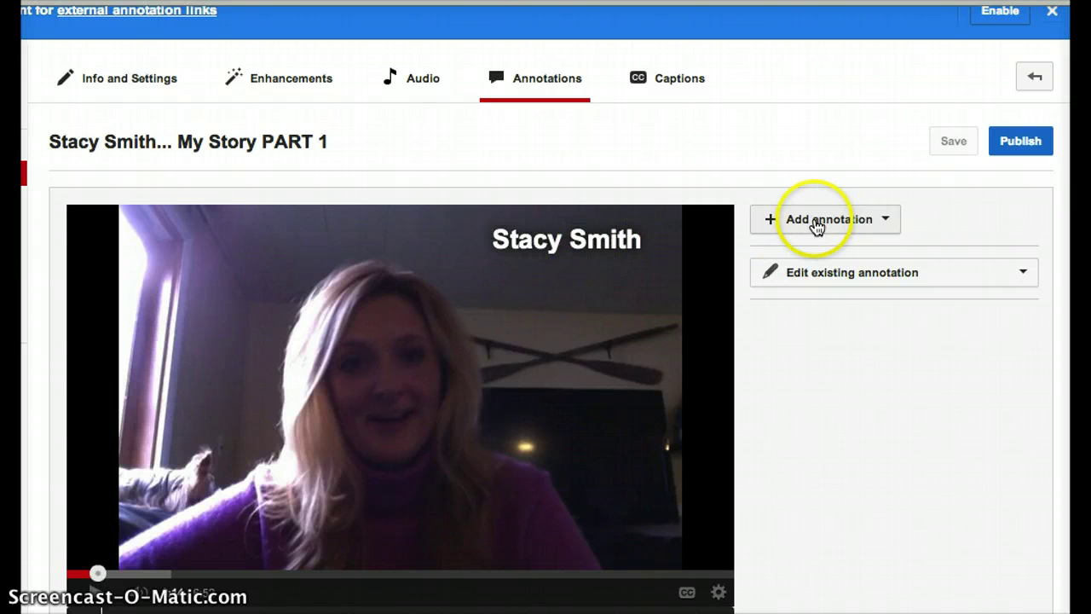
- Open the existing name title annotation and widen its box slightly
{"action": "left_click", "coordinate": [840, 282]}
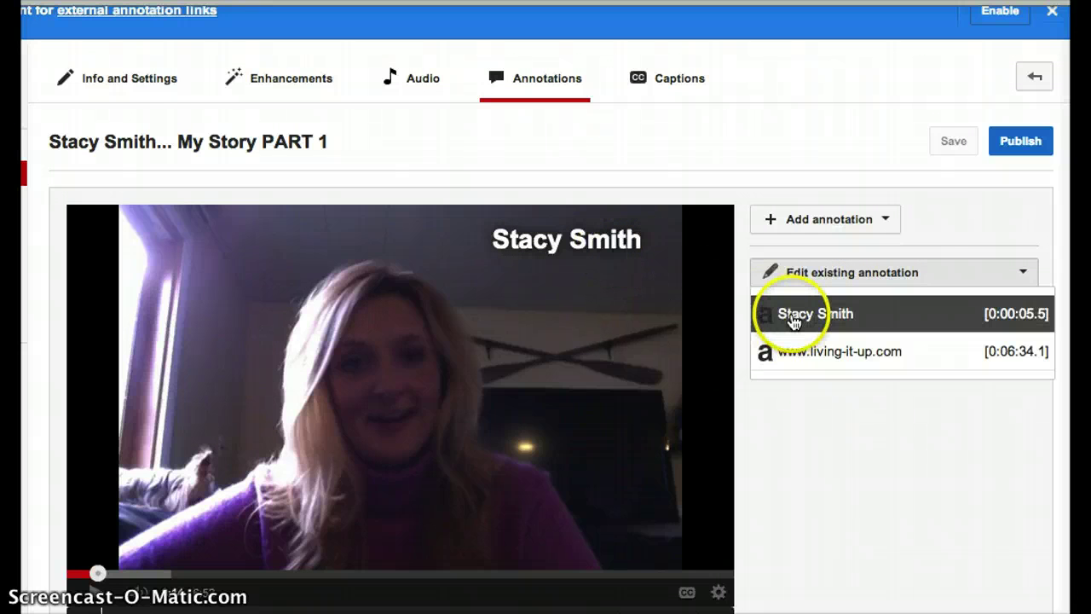
{"action": "left_click", "coordinate": [819, 317]}
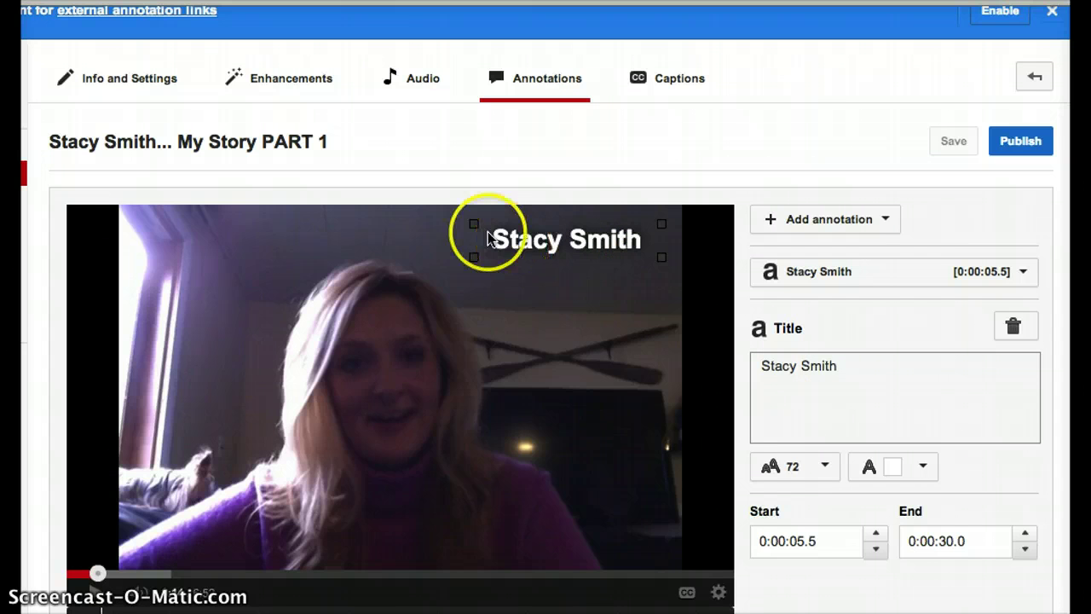
{"action": "mouse_move", "coordinate": [479, 260]}
{"action": "left_mouse_down"}
{"action": "mouse_move", "coordinate": [451, 297]}
{"action": "mouse_move", "coordinate": [515, 246]}
{"action": "mouse_move", "coordinate": [497, 262]}
{"action": "left_mouse_up"}
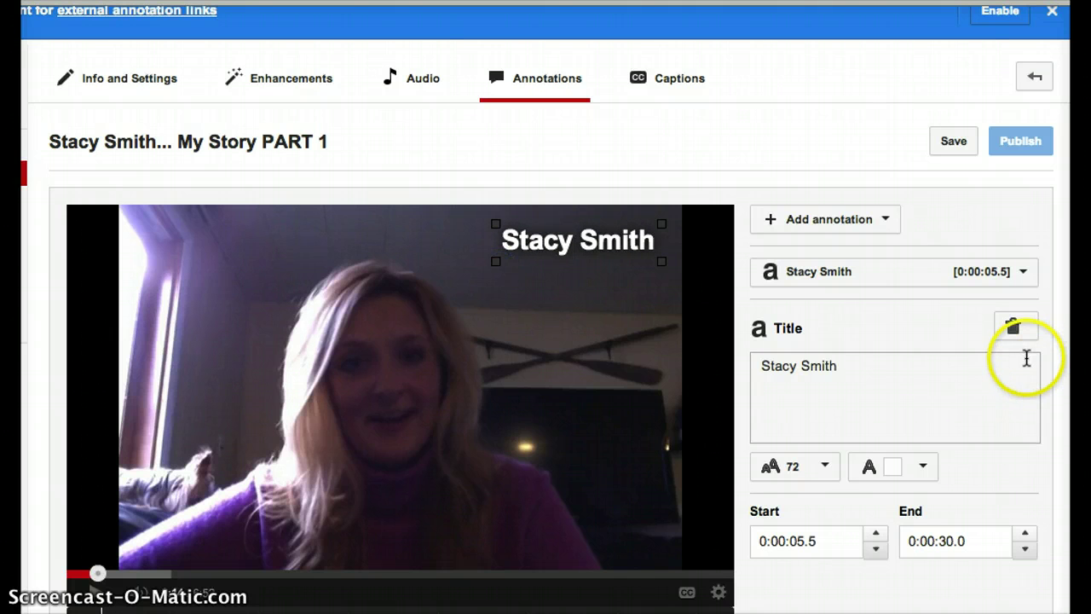
- Add a Title annotation reading 'Living It Up' starting at 0:00:14.4
{"action": "left_click", "coordinate": [832, 223]}
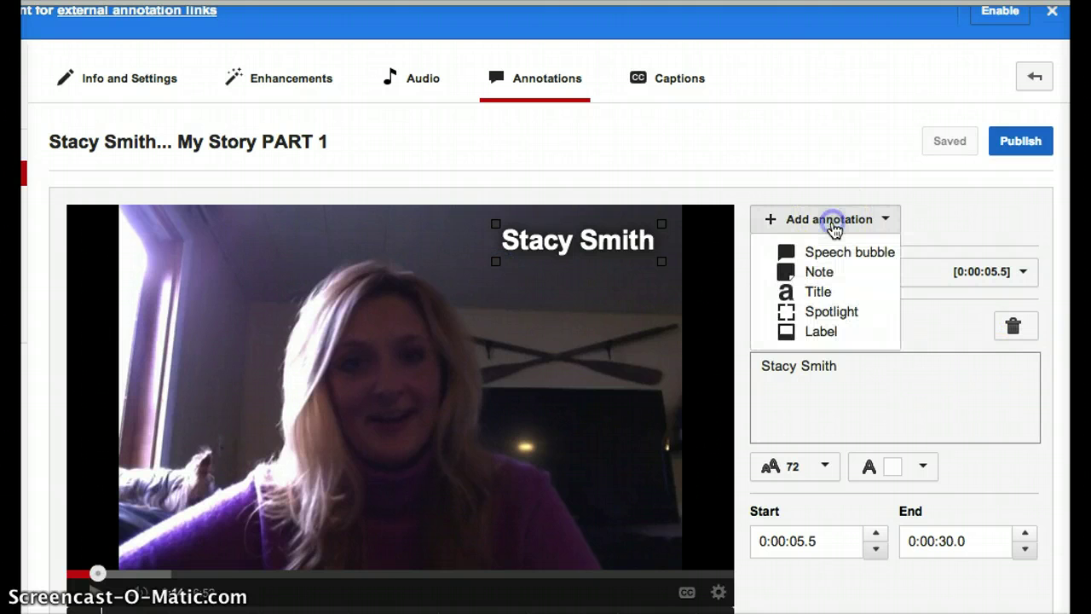
{"action": "left_click", "coordinate": [832, 293]}
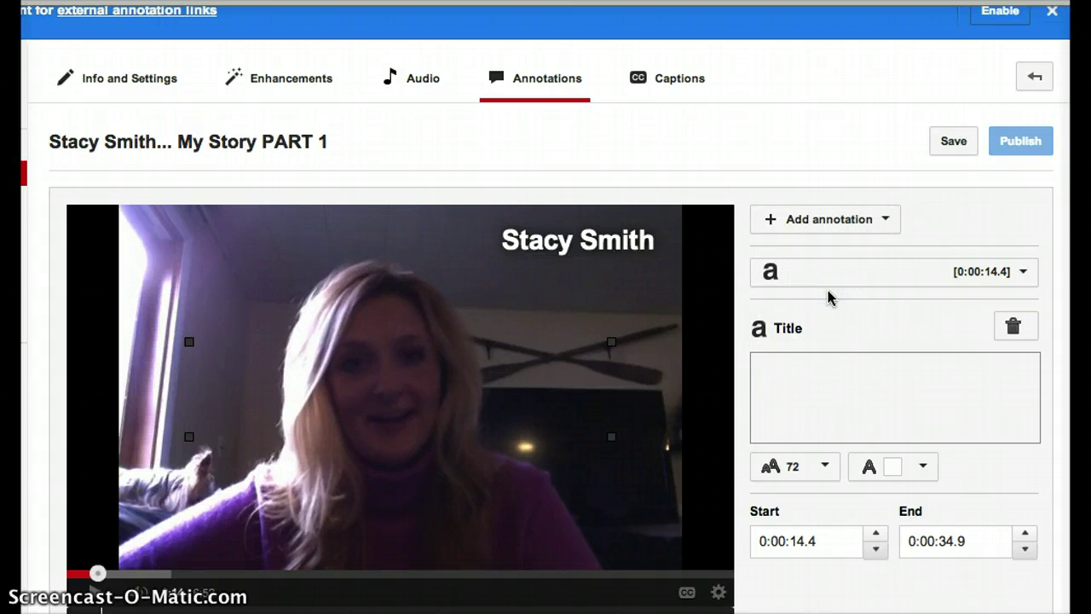
{"action": "left_click", "coordinate": [765, 366]}
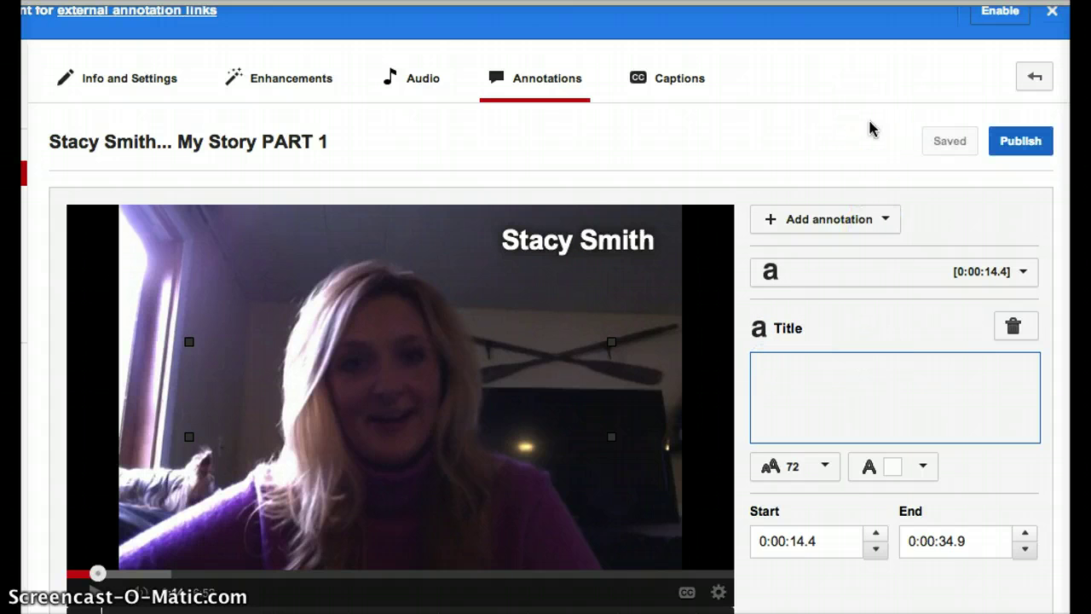
{"action": "type", "text": "Living"}
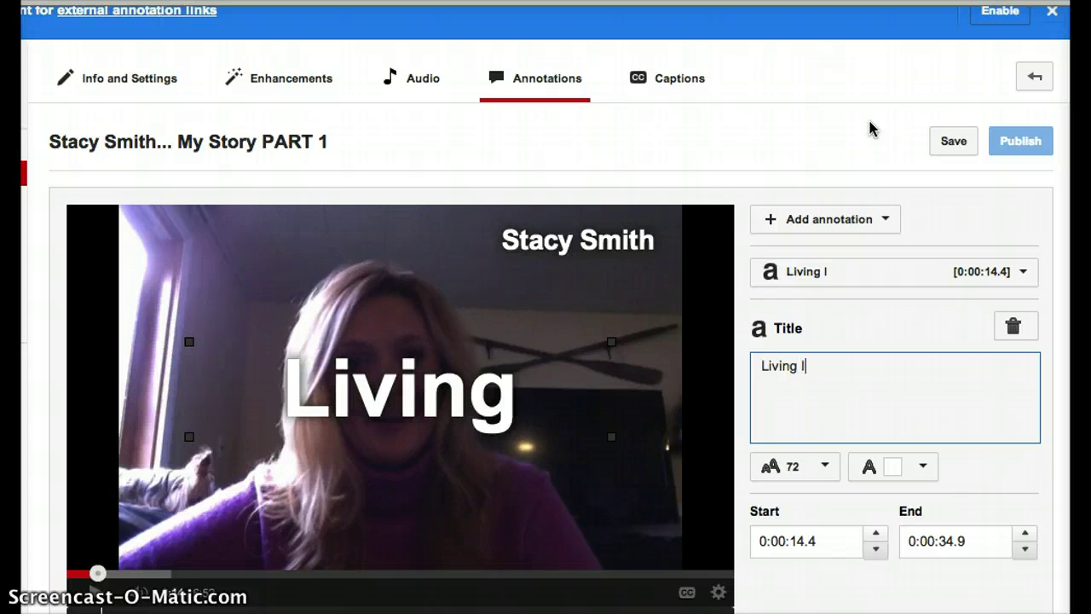
{"action": "type", "text": " It Up"}
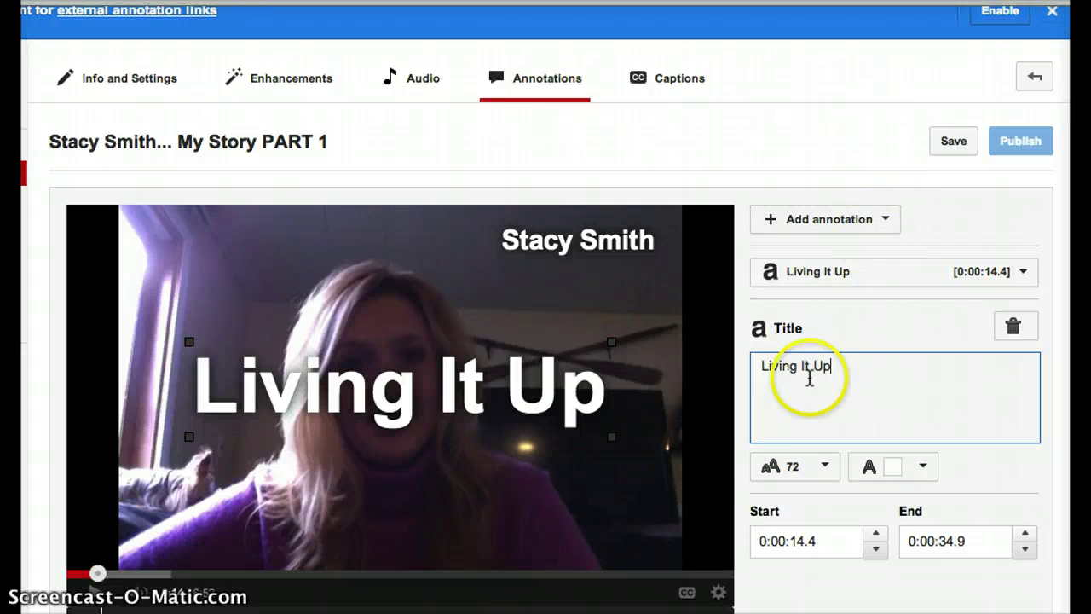
{"action": "left_click", "coordinate": [614, 446]}
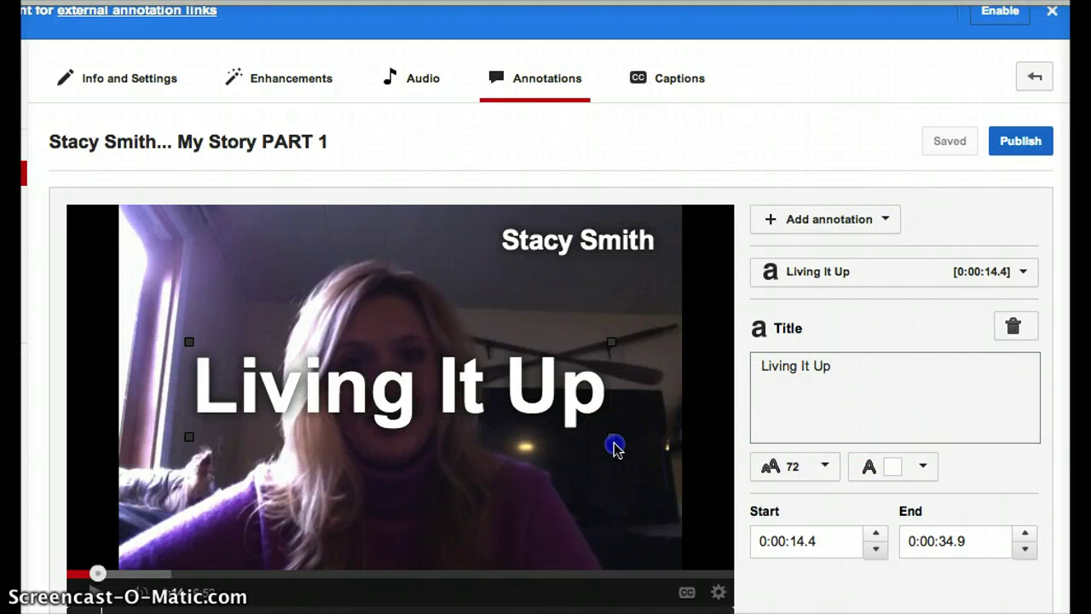
- Shrink the 'Living It Up' title and place it just below the name title at top right
{"action": "mouse_move", "coordinate": [614, 445]}
{"action": "left_mouse_down"}
{"action": "mouse_move", "coordinate": [409, 414]}
{"action": "mouse_move", "coordinate": [392, 394]}
{"action": "left_mouse_up"}
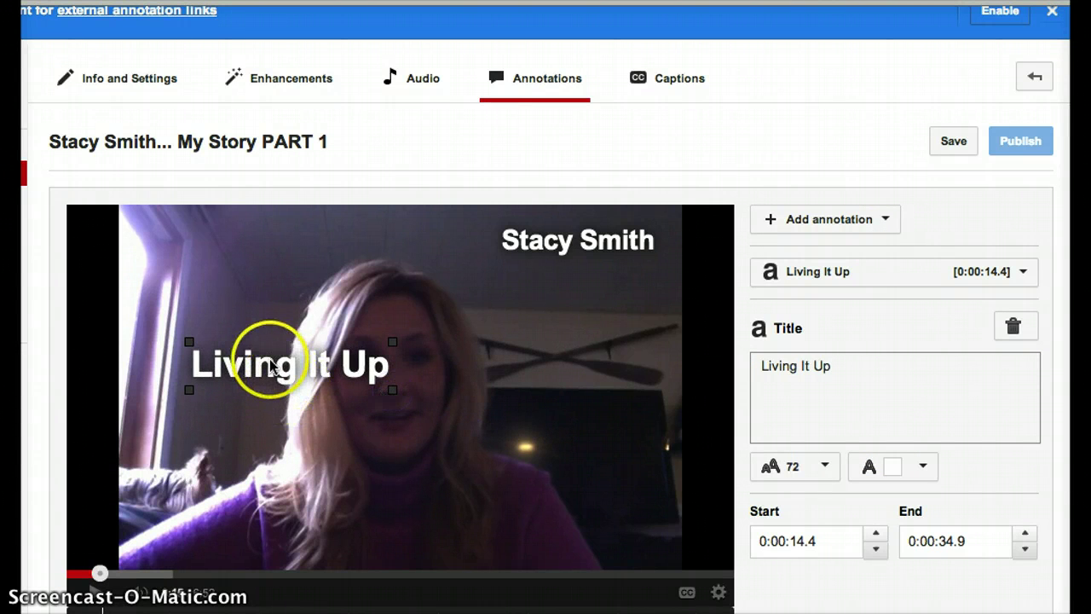
{"action": "mouse_move", "coordinate": [269, 371]}
{"action": "left_mouse_down"}
{"action": "mouse_move", "coordinate": [449, 349]}
{"action": "mouse_move", "coordinate": [577, 309]}
{"action": "mouse_move", "coordinate": [551, 291]}
{"action": "left_mouse_up"}
{"action": "left_click", "coordinate": [551, 290]}
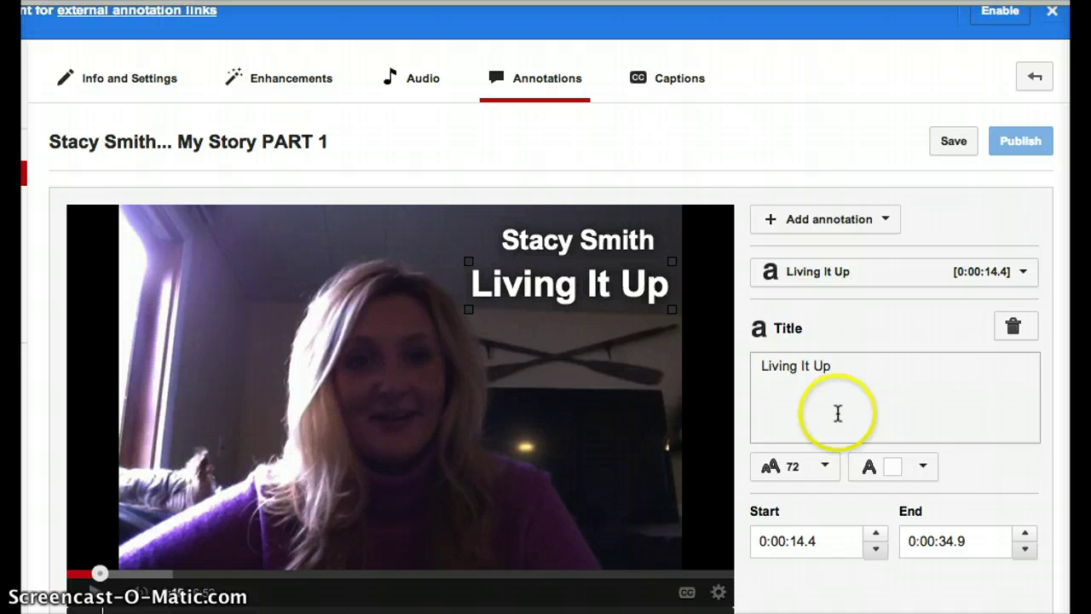
{"action": "left_click", "coordinate": [989, 463]}
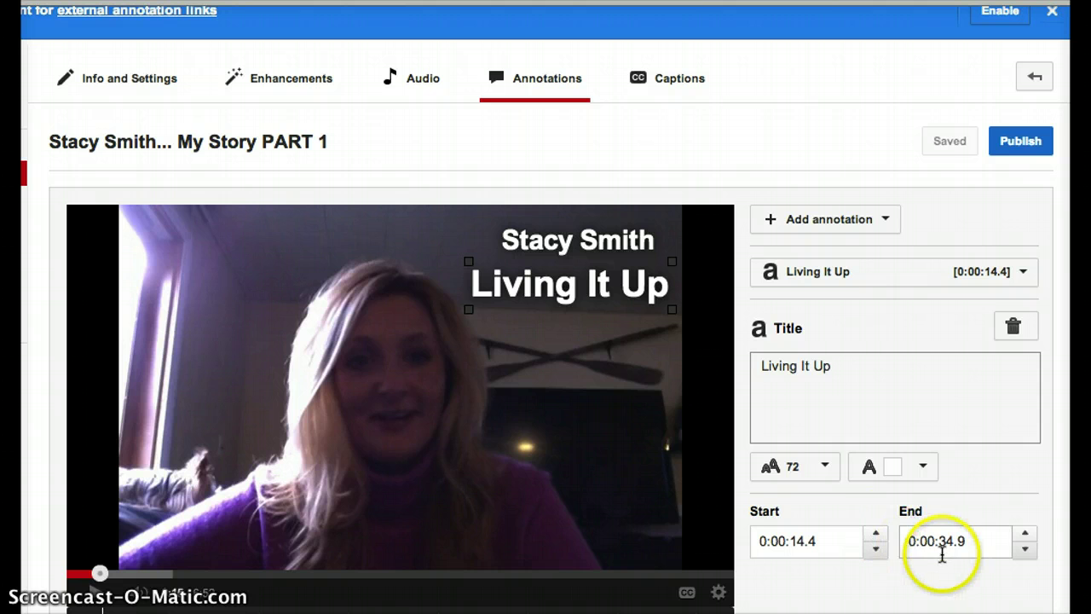
- Change the 'Living It Up' title's end time from 0:00:34.9 to 0:00:20.8
{"action": "left_click", "coordinate": [1028, 550]}
{"action": "left_click", "coordinate": [1029, 550]}
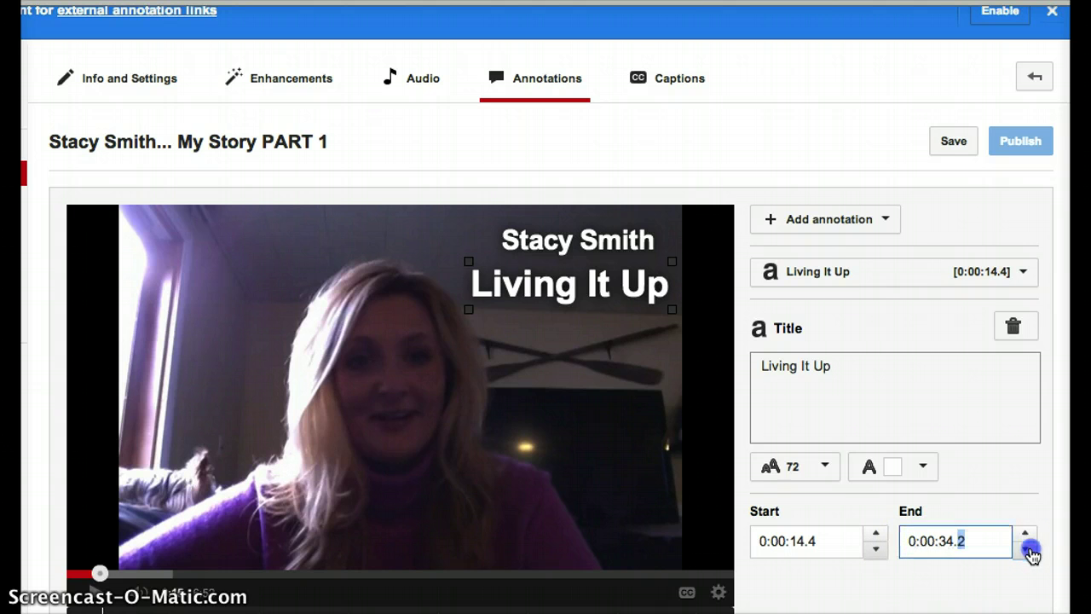
{"action": "left_click", "coordinate": [1028, 550]}
{"action": "left_click", "coordinate": [946, 540]}
{"action": "double_click", "coordinate": [946, 541]}
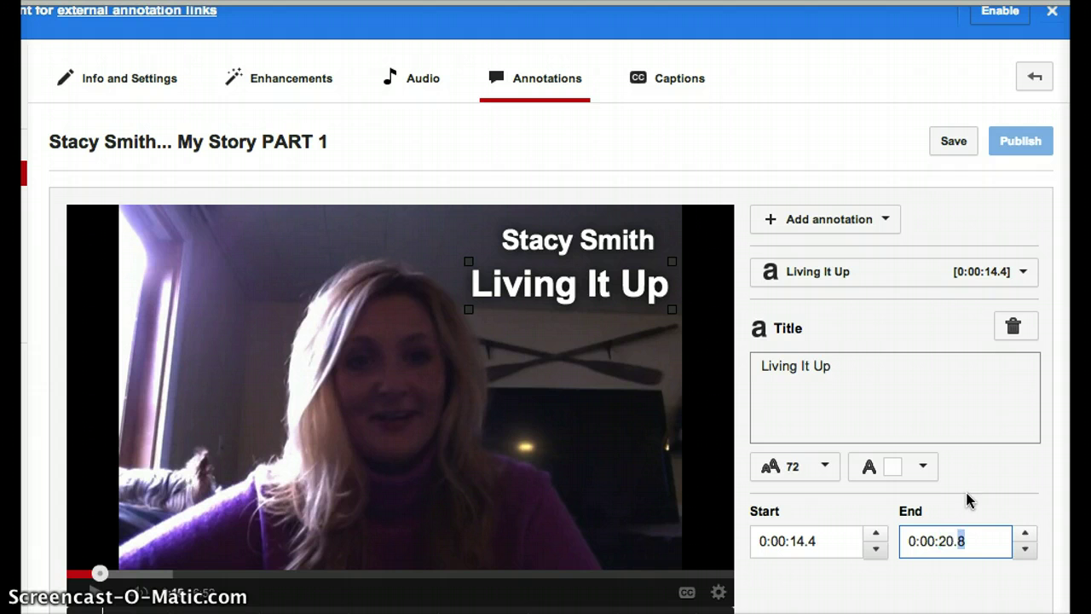
{"action": "left_click", "coordinate": [1004, 538]}
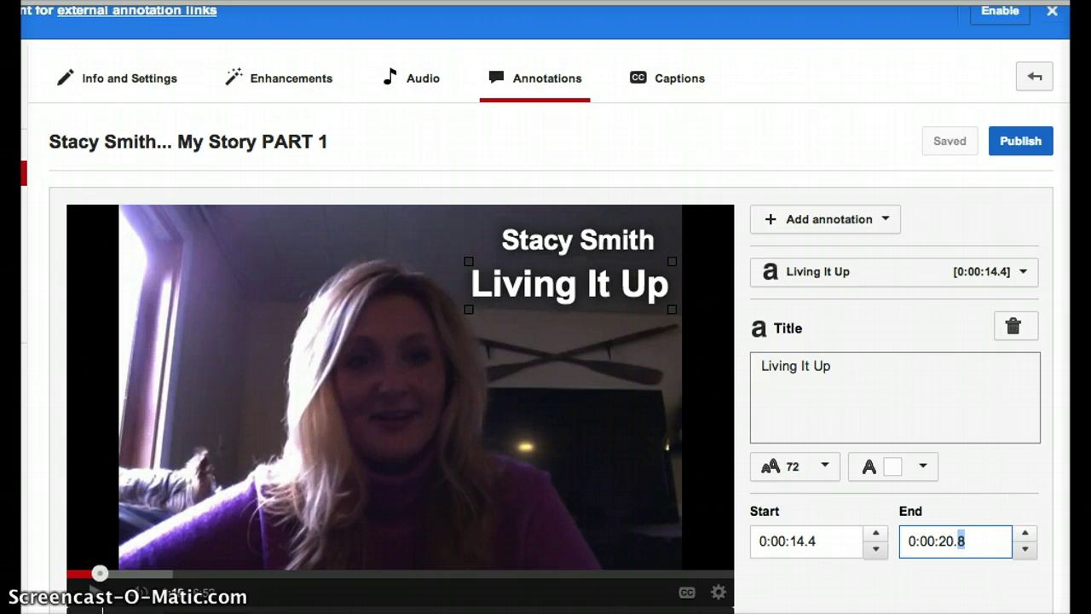
- Play the video to preview the titles, then delete the 'Living It Up' annotation
{"action": "left_click", "coordinate": [95, 595]}
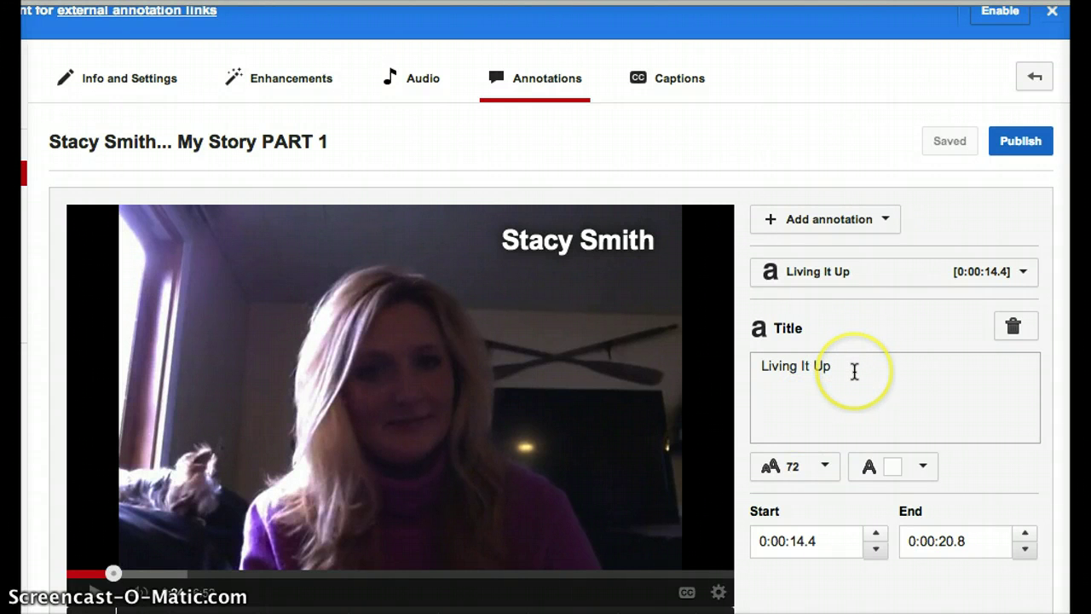
{"action": "left_click", "coordinate": [1026, 331]}
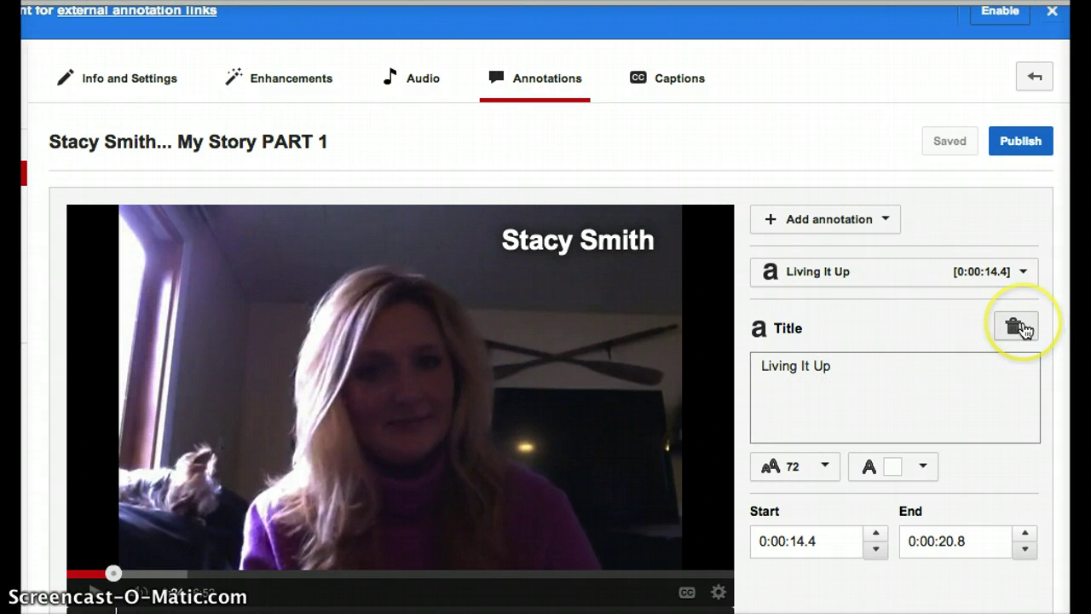